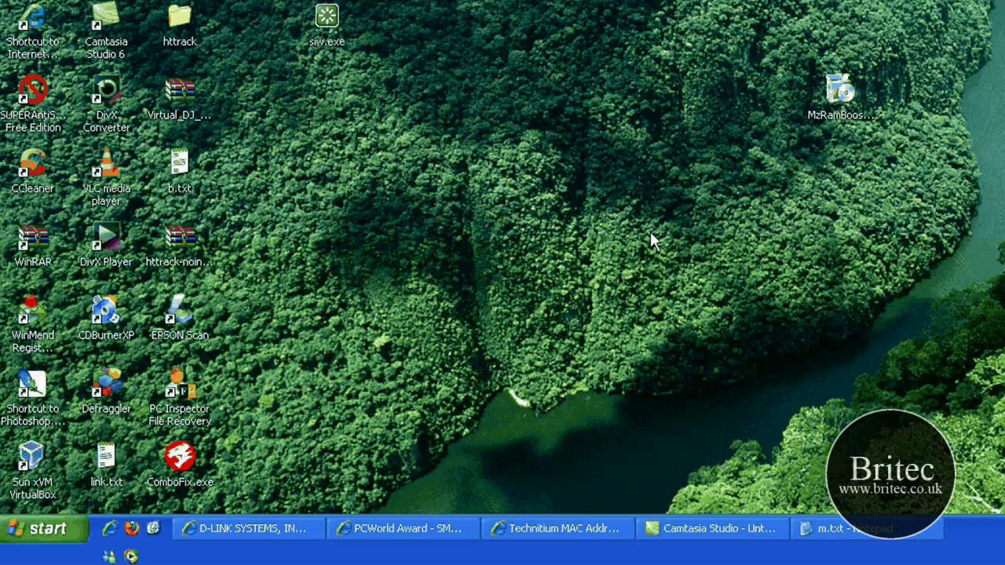
Step: From Local Area Connection's properties, open the Attansic L1 Gigabit Ethernet adapter's device properties
left_click(40, 534)
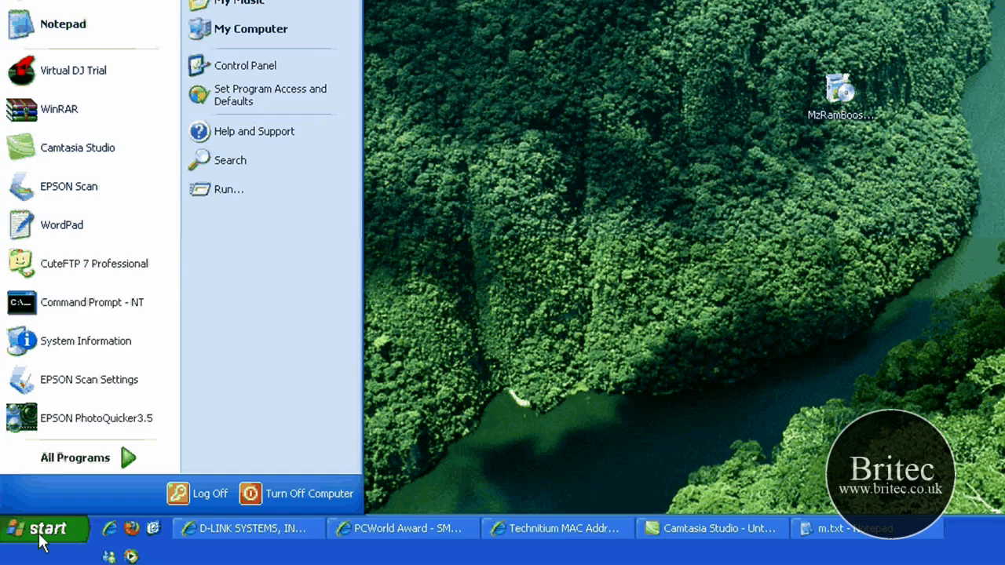
left_click(244, 66)
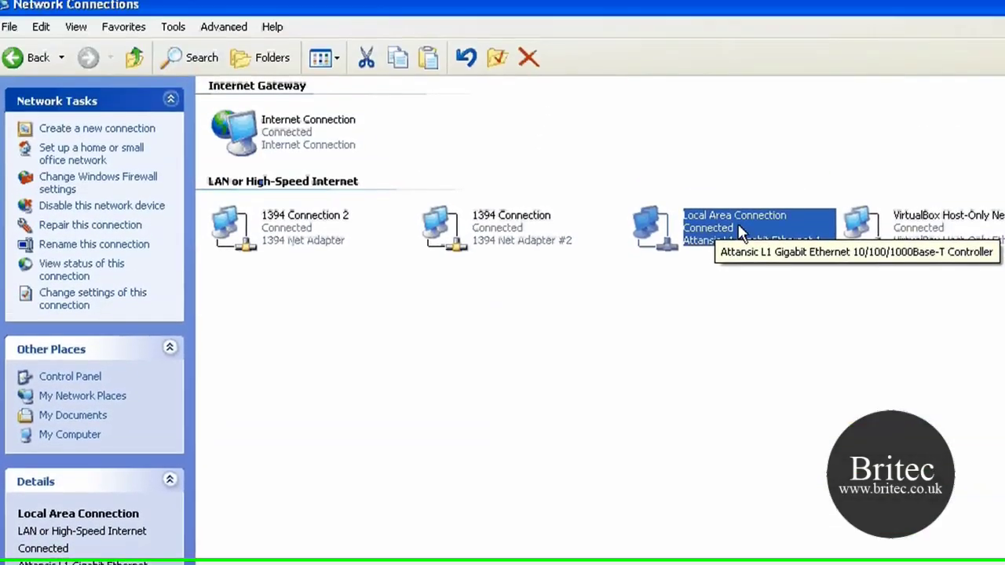
right_click(726, 225)
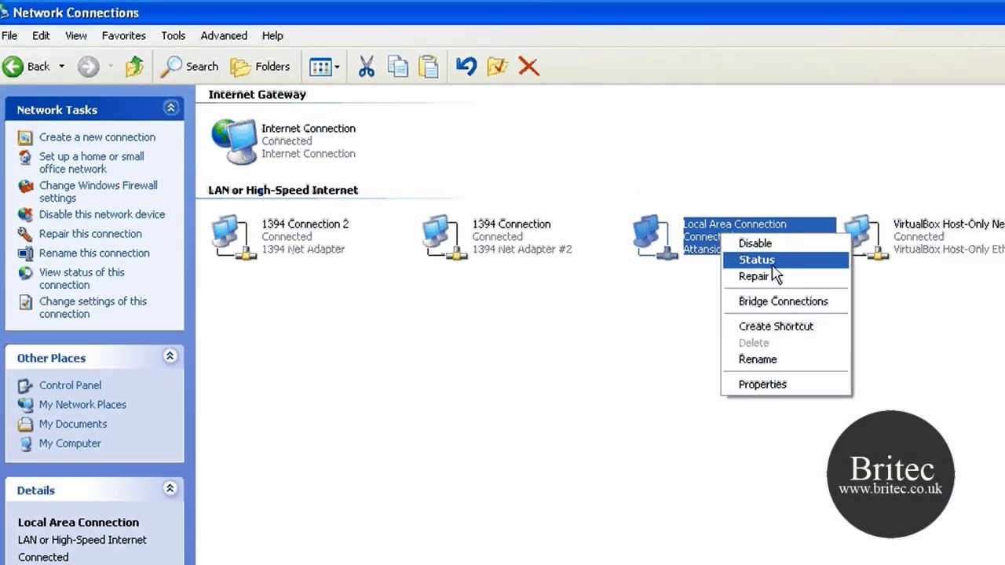
left_click(782, 393)
left_click_drag(218, 134, 221, 146)
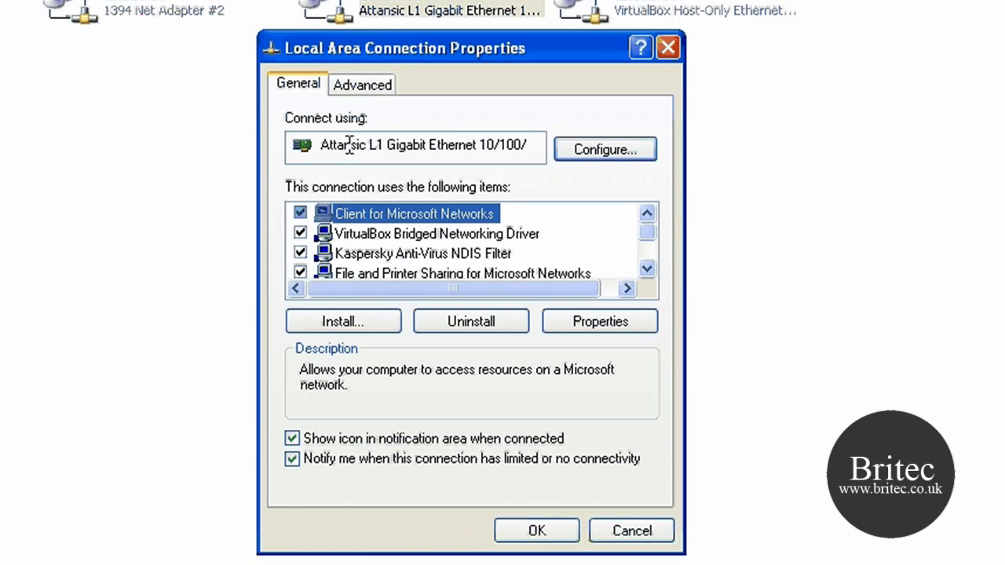
mouse_move(323, 146)
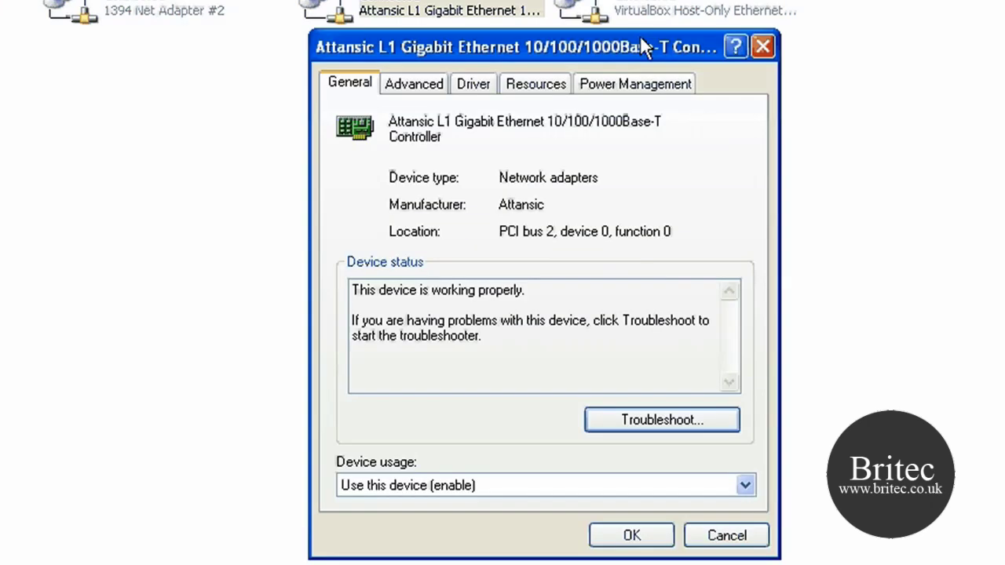
left_click_drag(639, 40, 601, 10)
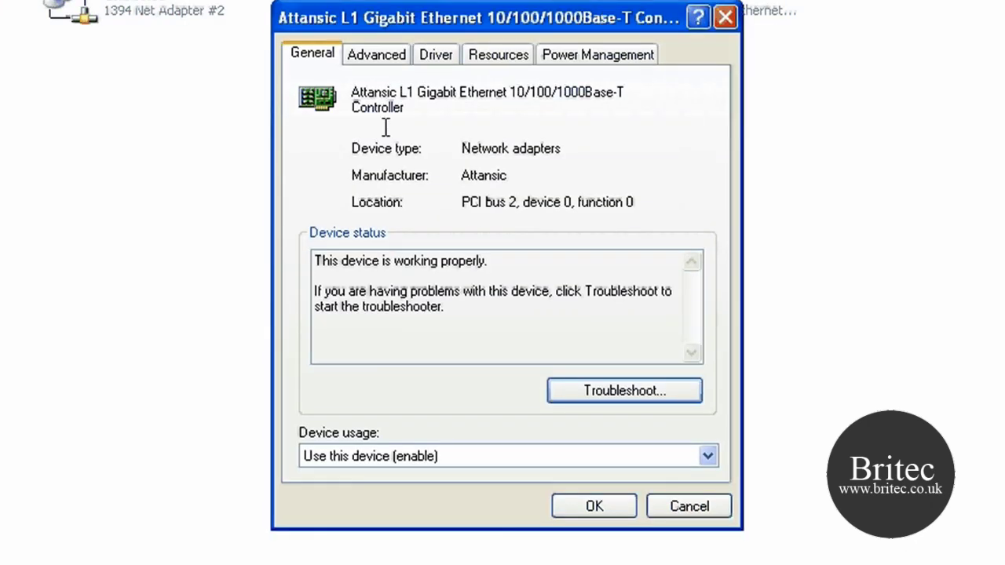
Step: On the Advanced tab, give the Network Address property the value 0016E670B30A and save
left_click(397, 61)
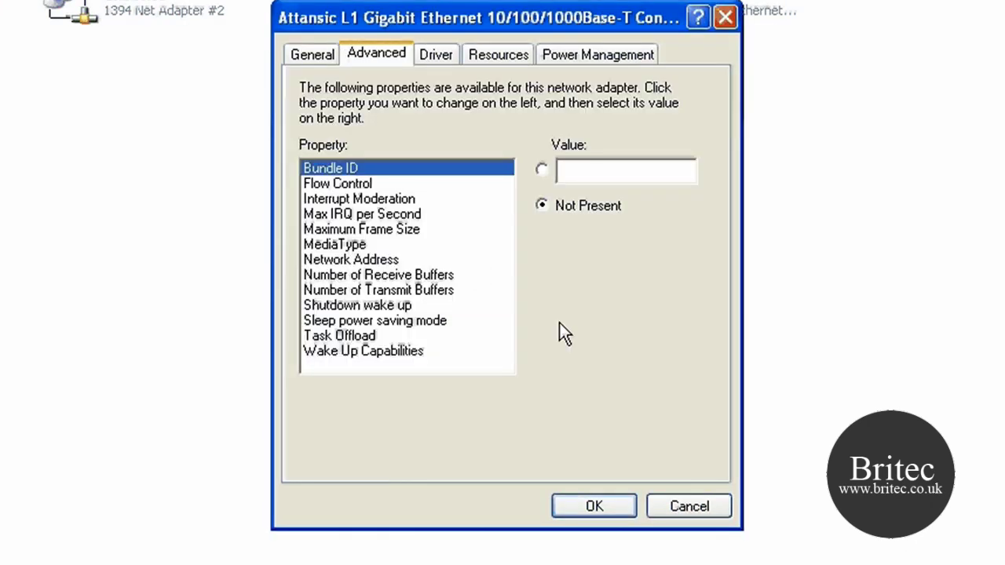
left_click(358, 261)
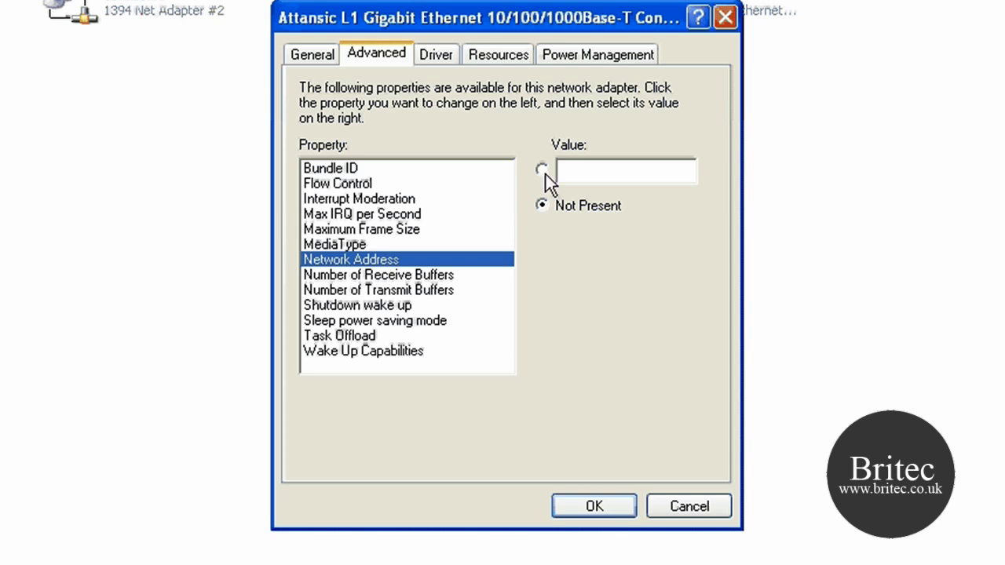
left_click(565, 168)
type("0016E670B30")
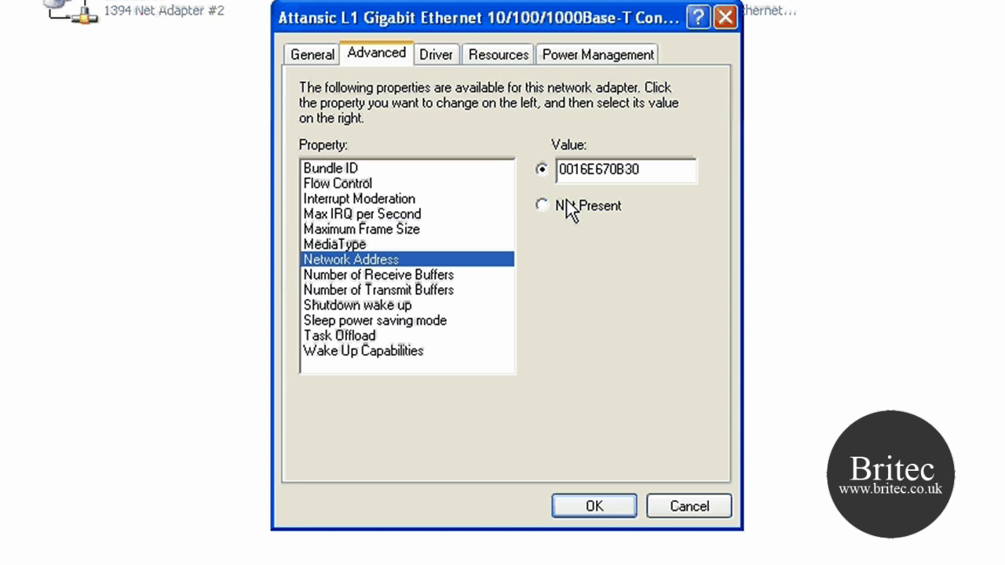
type("A")
left_click_drag(677, 169, 521, 167)
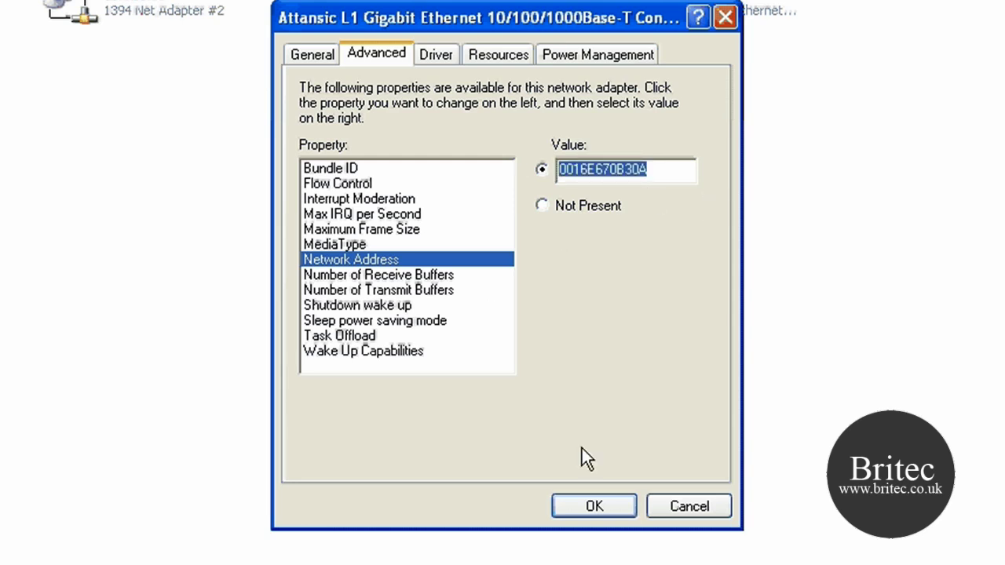
left_click(593, 507)
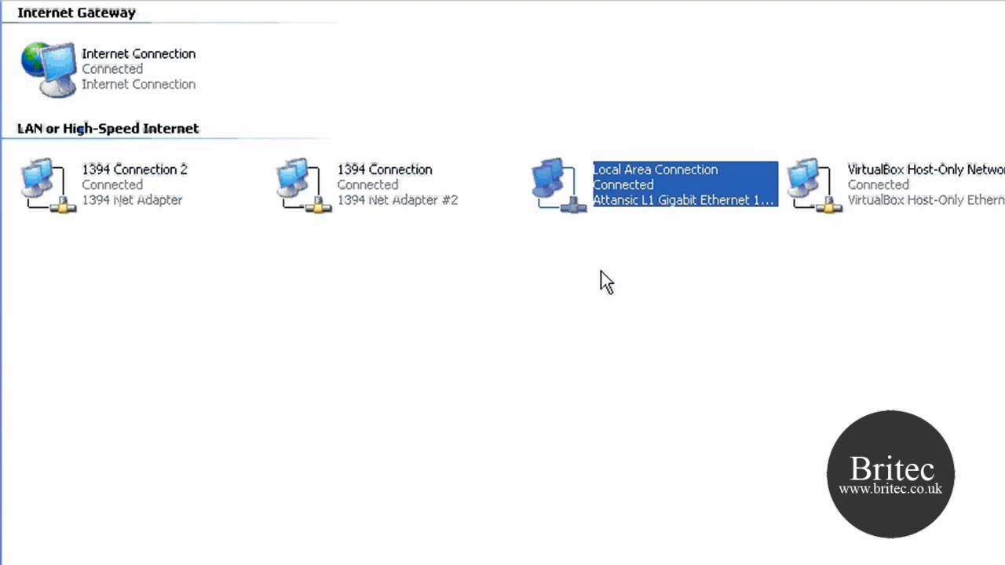
Step: Reopen Local Area Connection properties and the Attansic adapter's hardware configuration
right_click(637, 192)
left_click(700, 375)
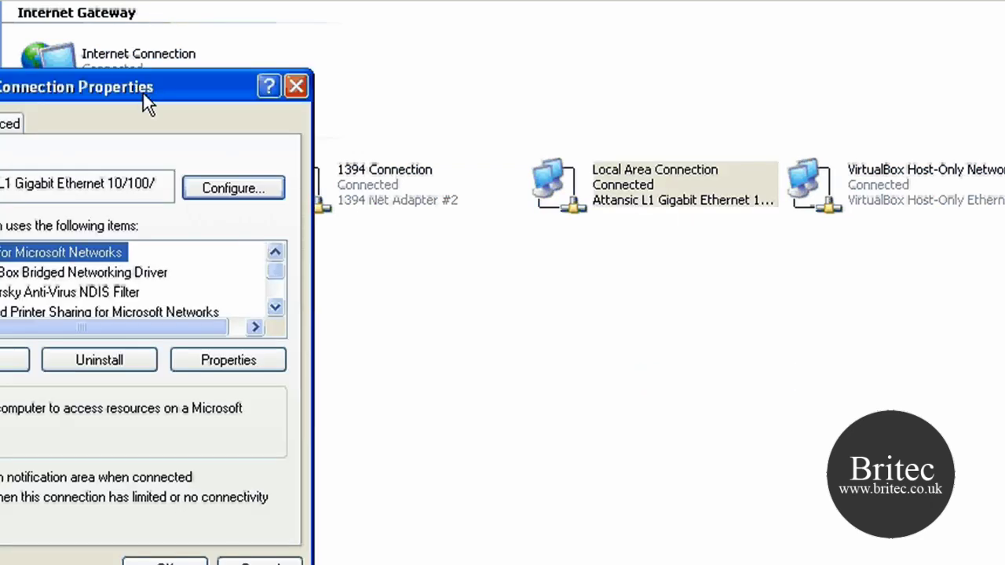
left_click_drag(142, 93, 788, 195)
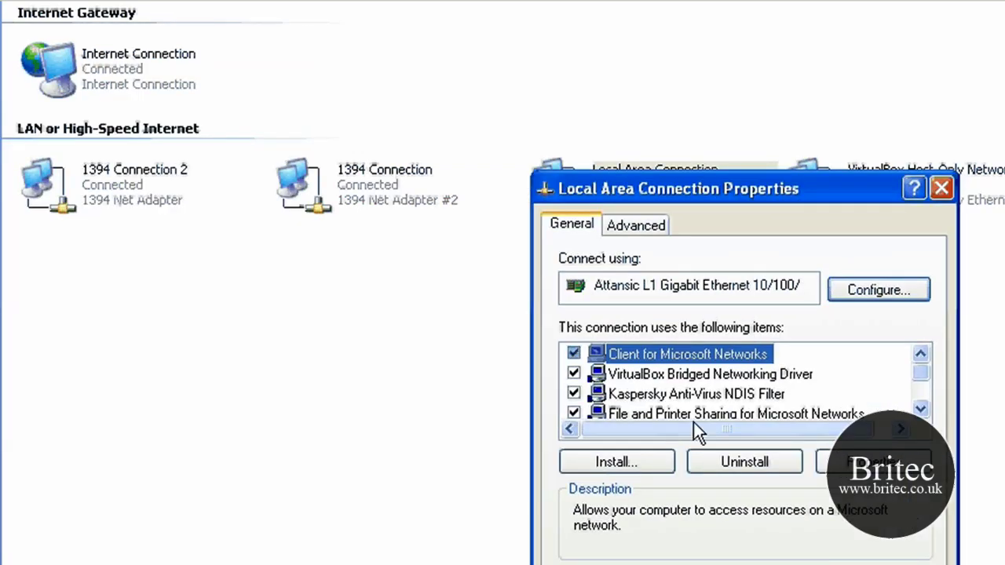
scroll(858, 385, "down", 2)
scroll(852, 388, "up", 2)
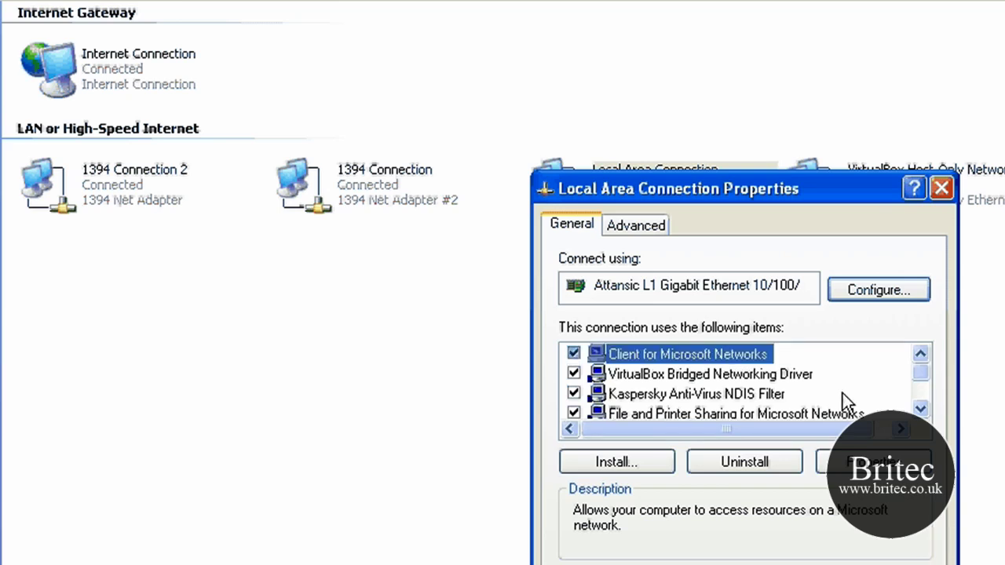
left_click(875, 295)
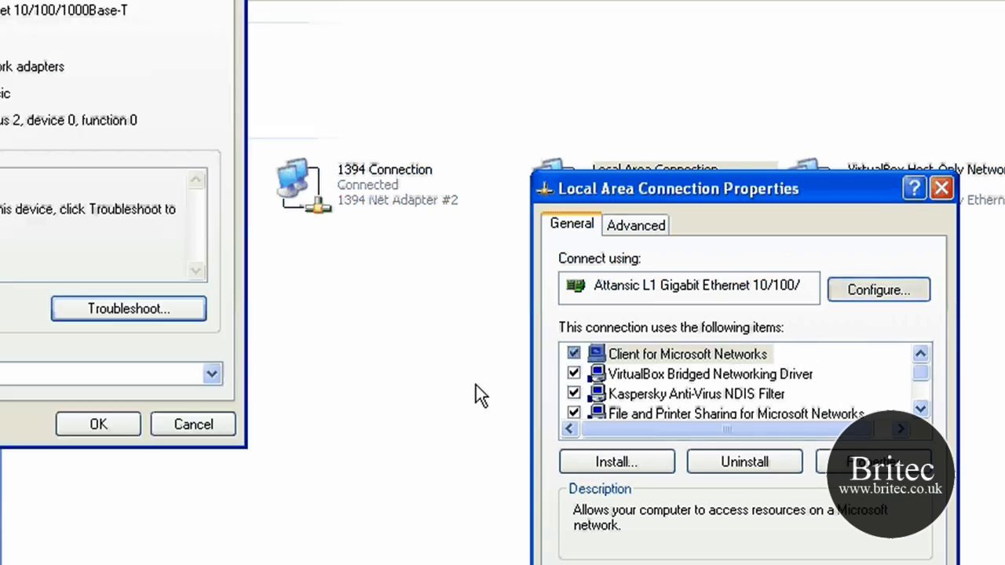
left_click_drag(0, 0, 693, 130)
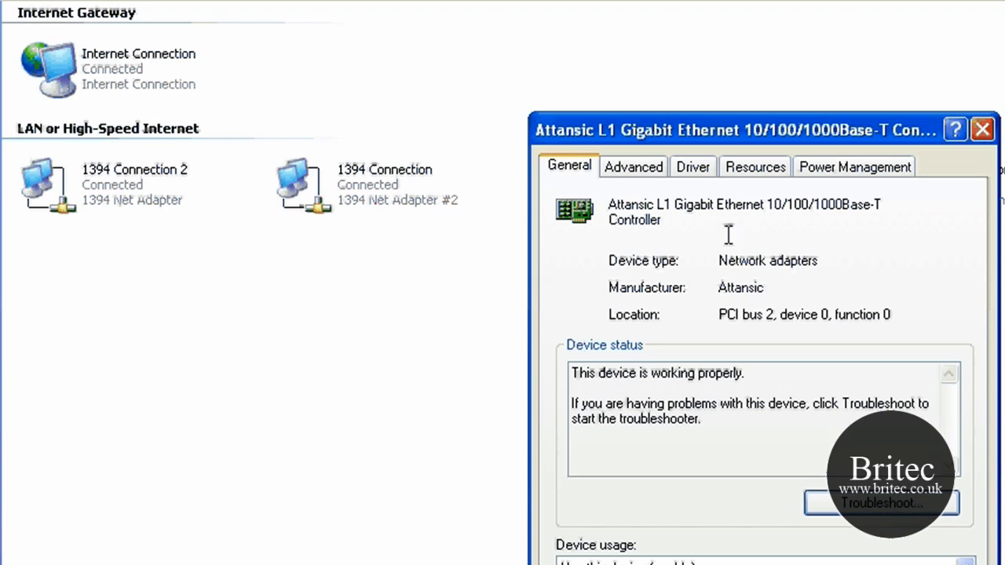
Step: Set the Advanced tab's Network Address back to Not Present and apply
left_click(647, 168)
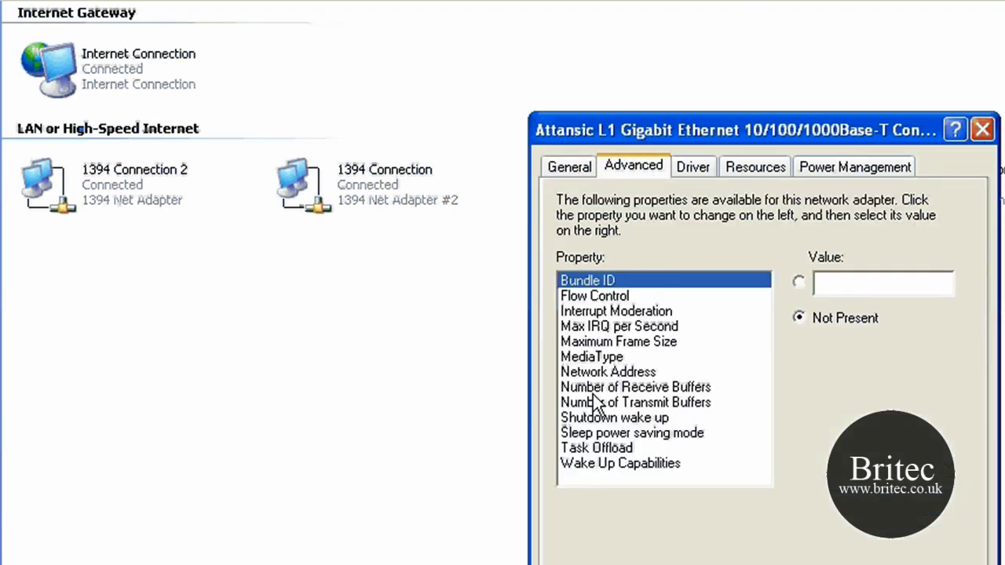
left_click(593, 372)
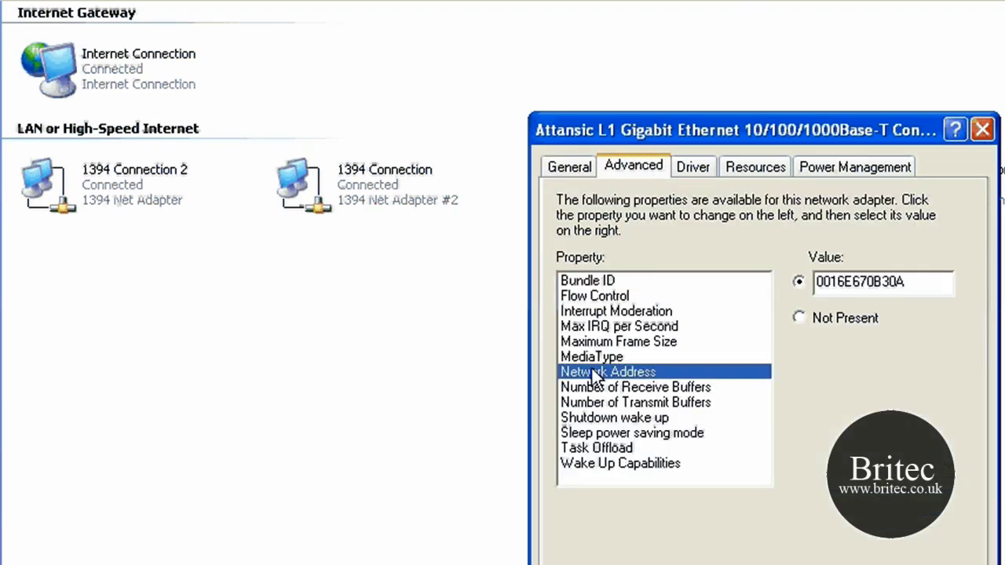
left_click(799, 317)
key("Return")
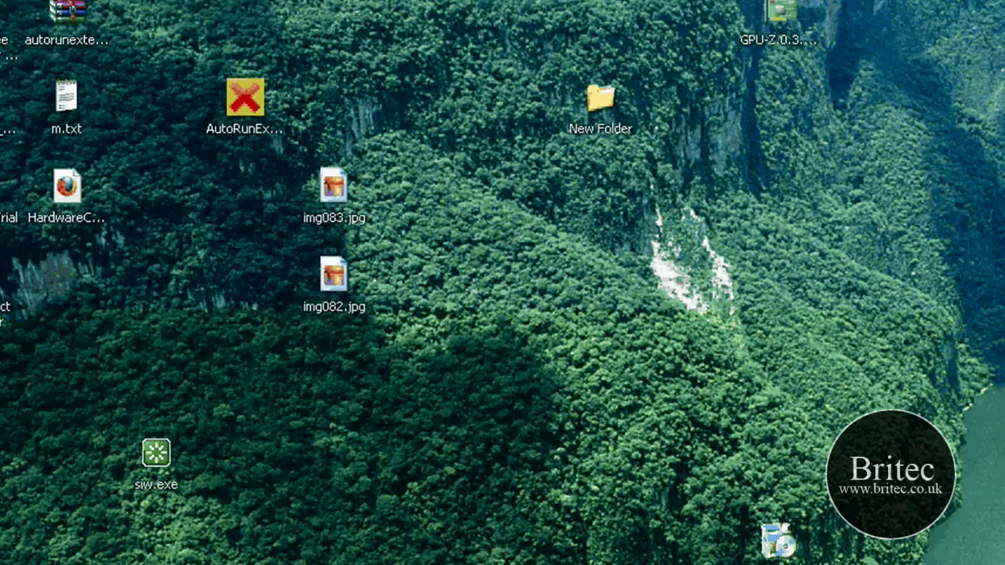
Step: Launch Registry Editor from Run and expand SYSTEM > CurrentControlSet > Control > Class
key("super")
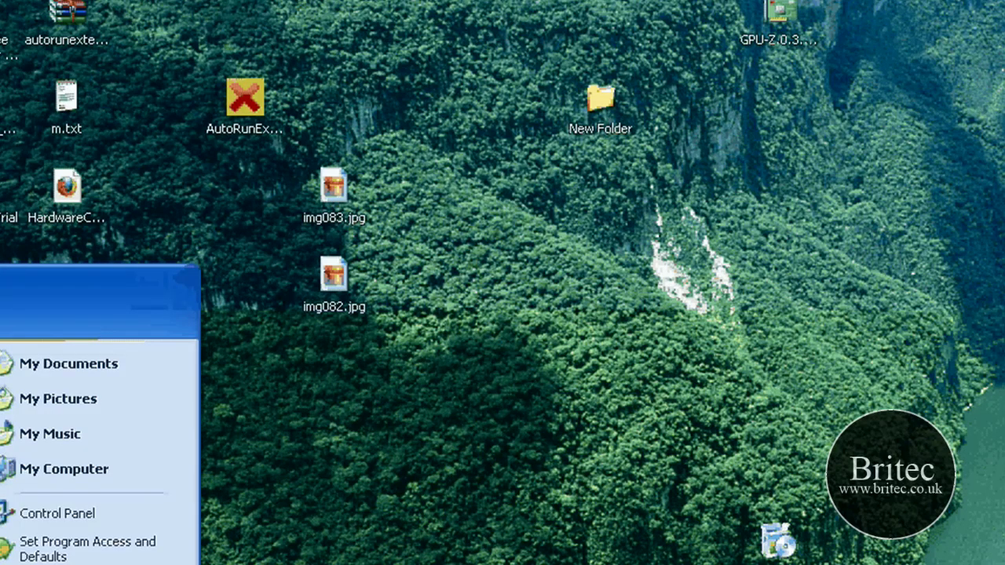
key("r")
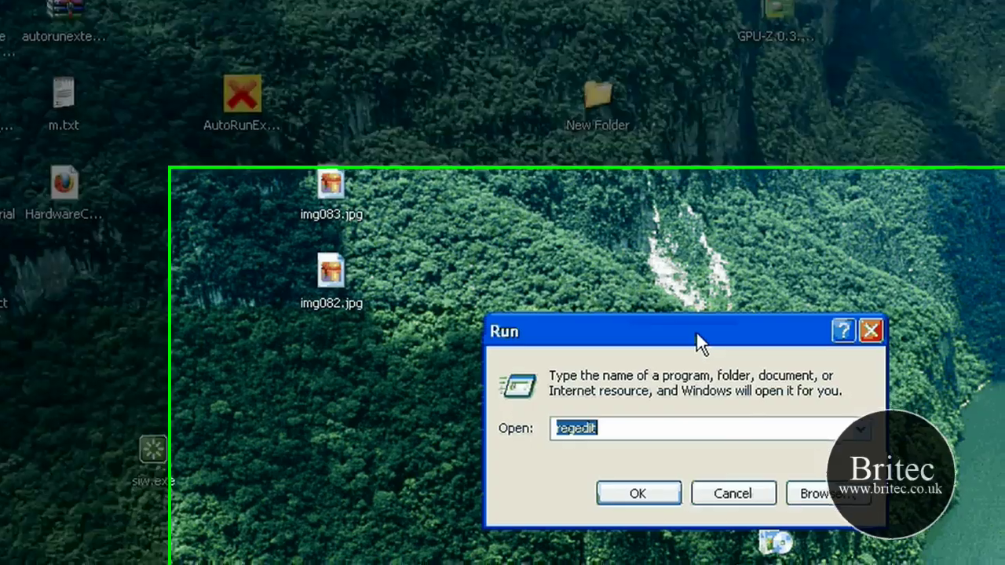
key("Return")
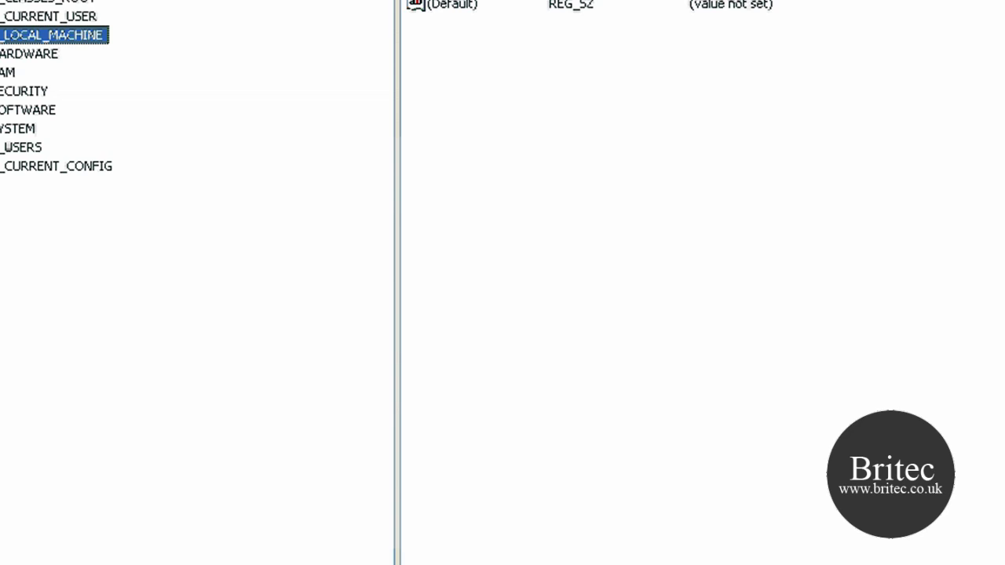
left_click(2, 128)
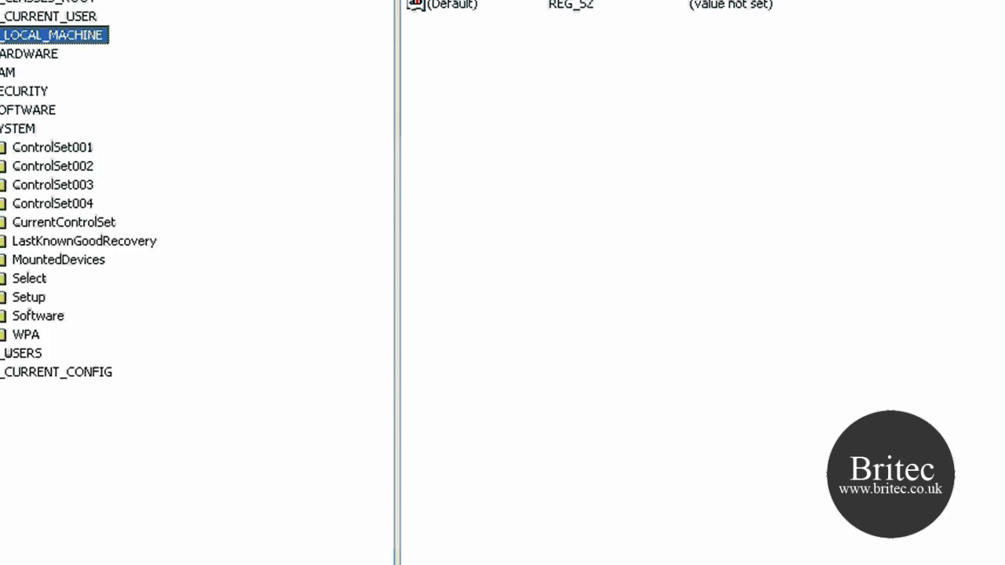
left_click(2, 222)
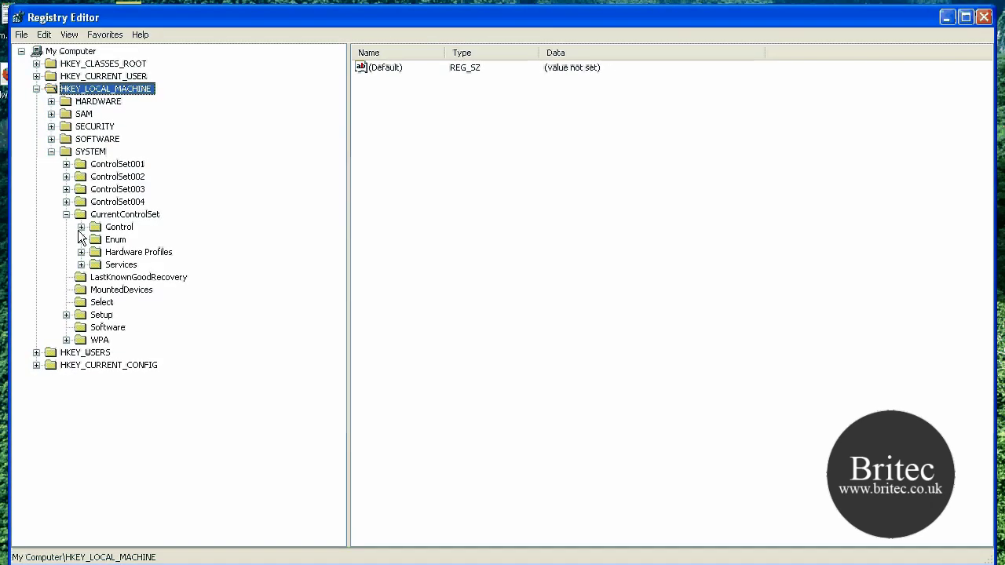
left_click(81, 226)
left_click(96, 126)
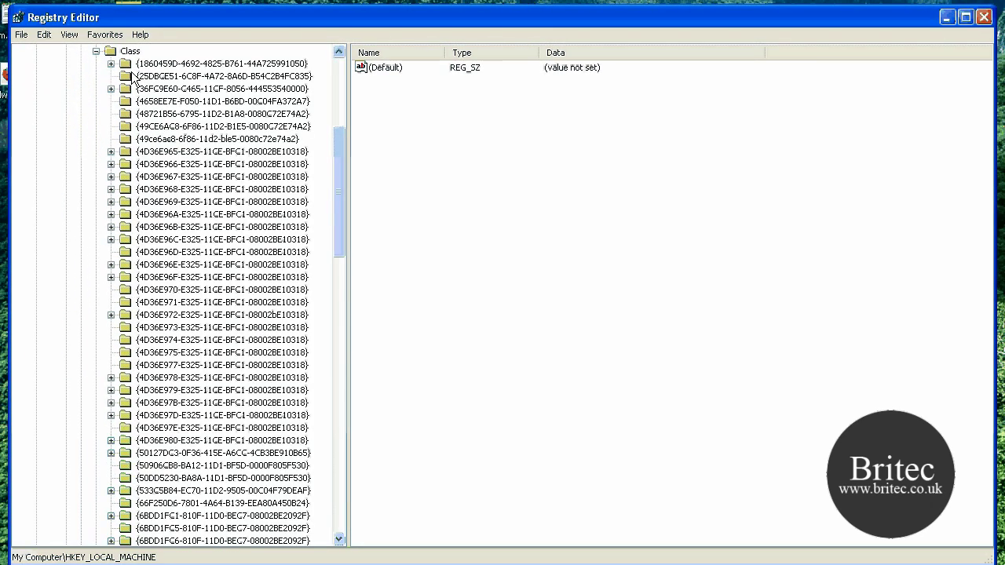
Step: Expand the {4D36E972-E325-11CE-BFC1-08002BE10318} key and check subkeys until 0010's DriverDesc shows Attansic
left_click(180, 316)
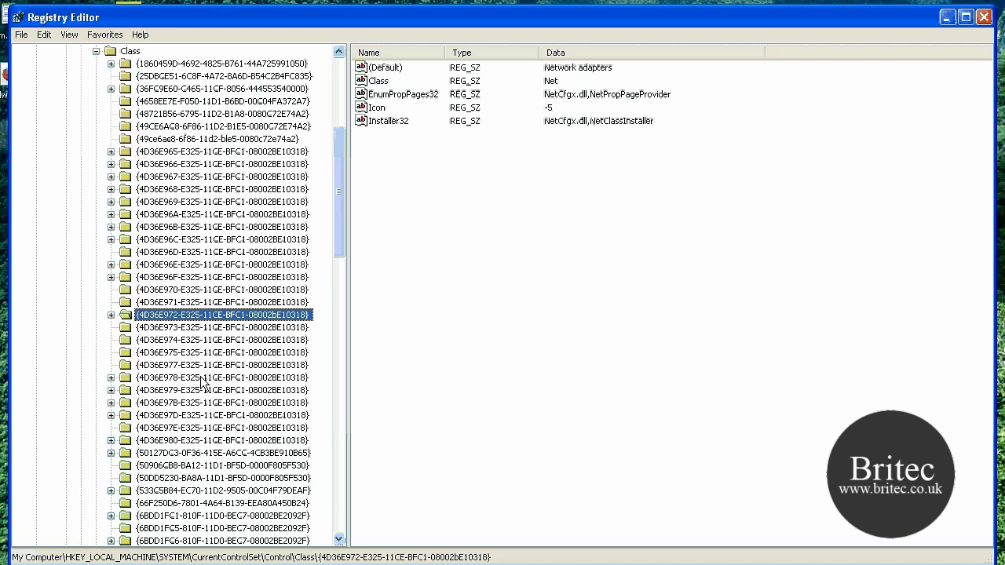
double_click(175, 317)
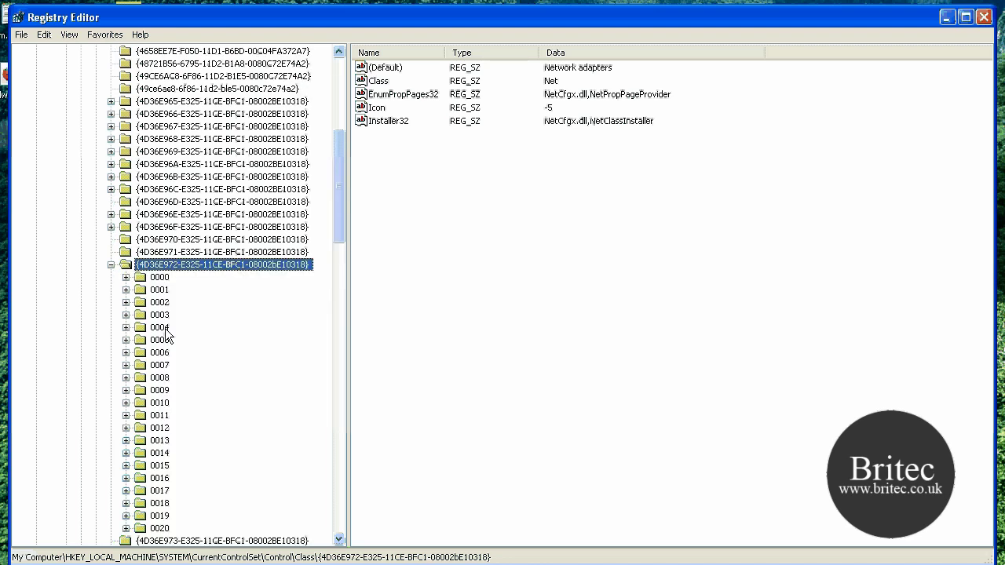
scroll(142, 228, "down", 2)
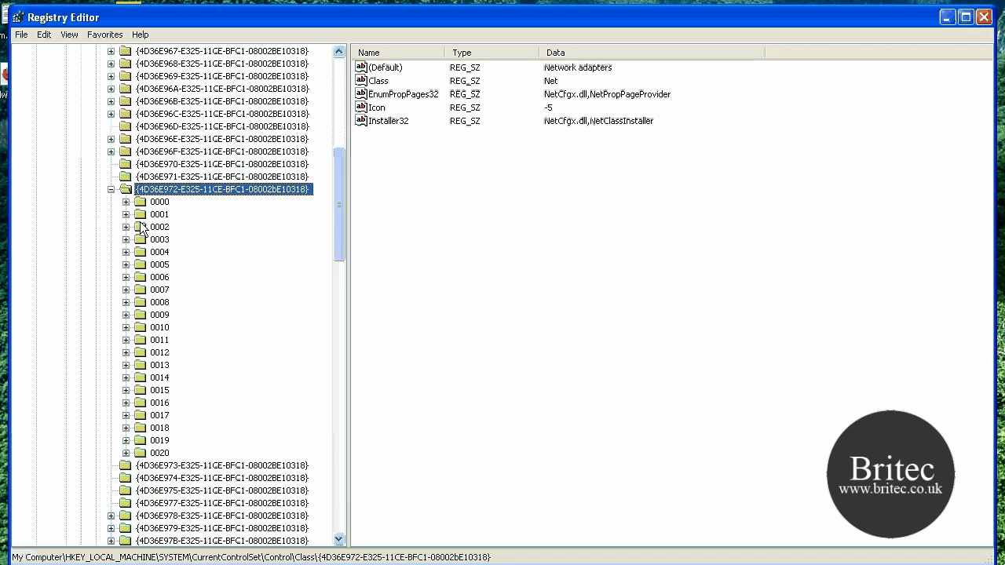
key("Down")
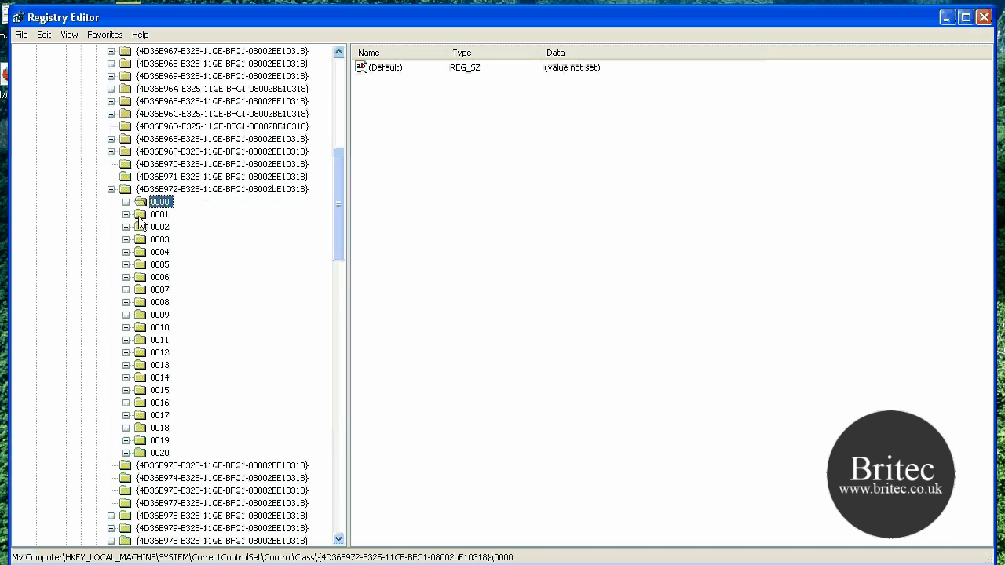
key("Down")
key("Down")
key("Down")
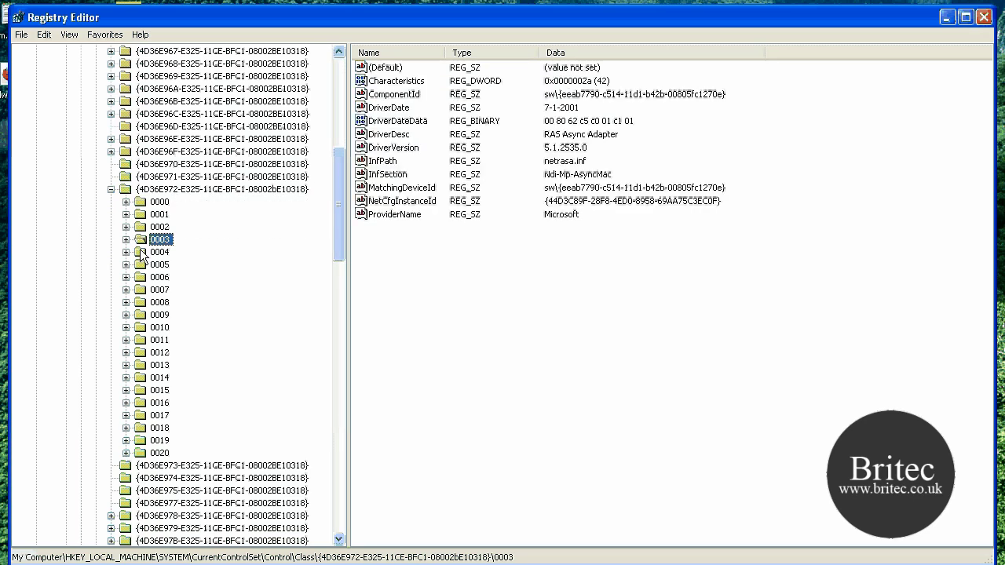
left_click(142, 253)
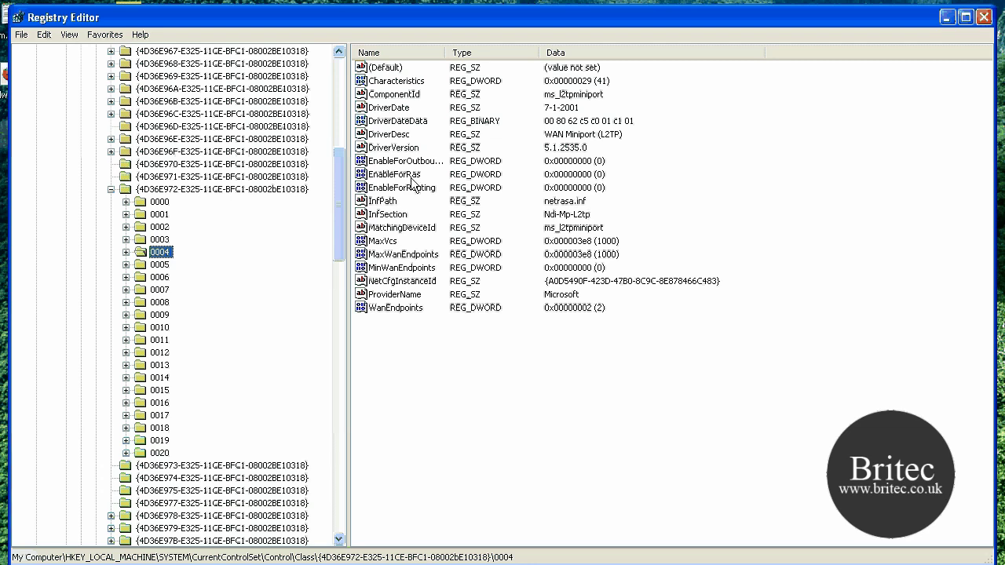
left_click(157, 264)
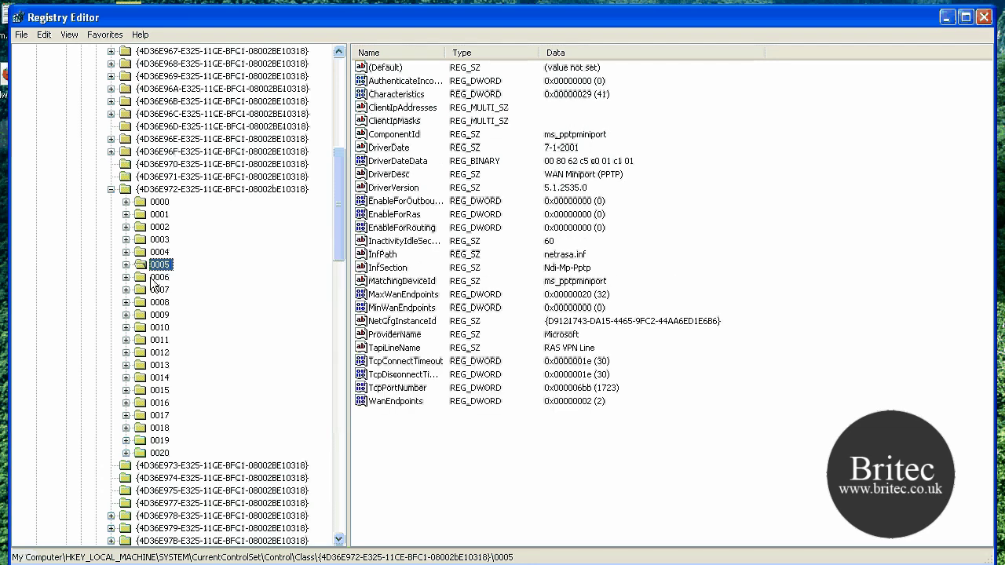
left_click(154, 290)
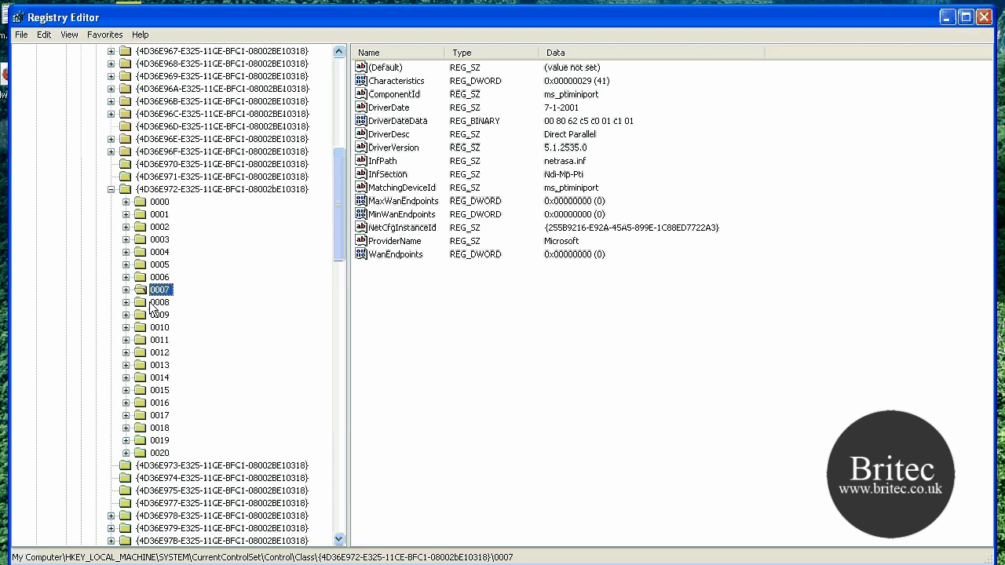
left_click(157, 315)
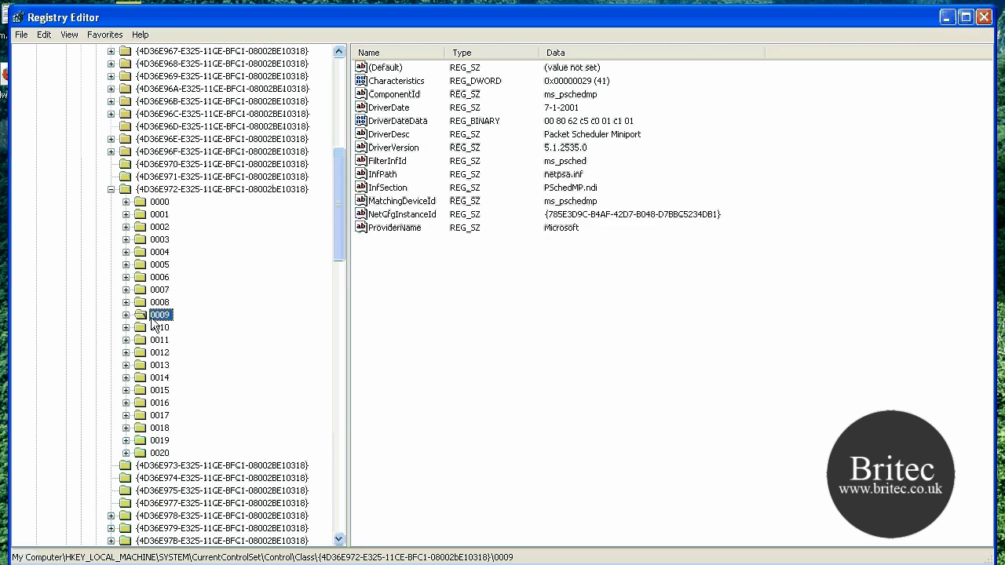
left_click(158, 327)
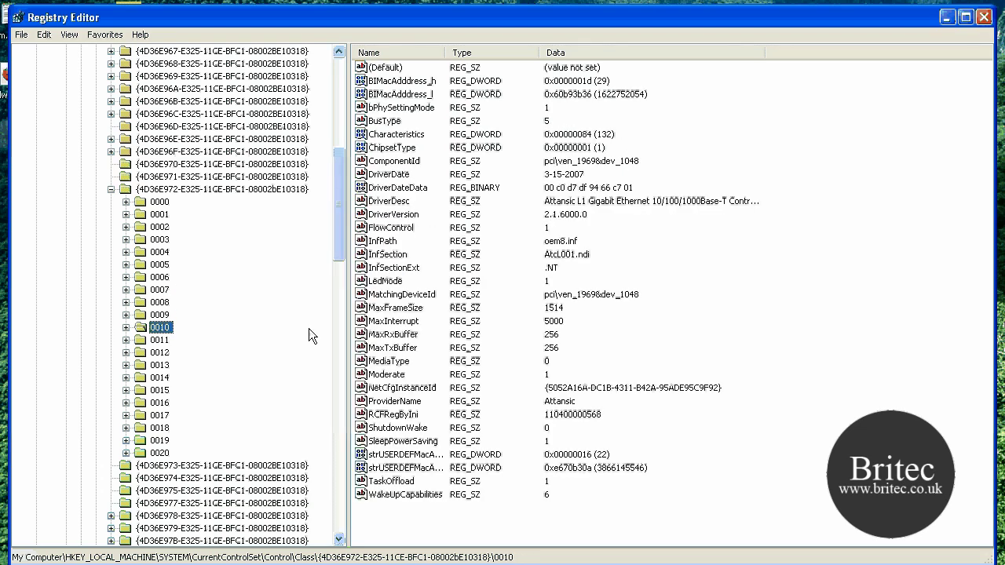
left_click(389, 202)
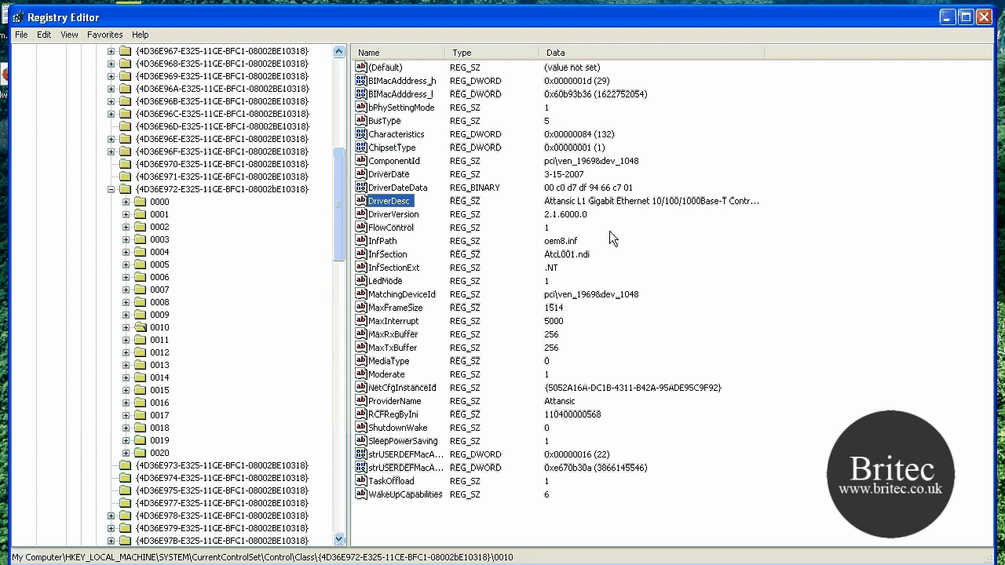
Step: Create a new string value named NetworkAddress in the 0010 subkey
right_click(841, 290)
mouse_move(879, 299)
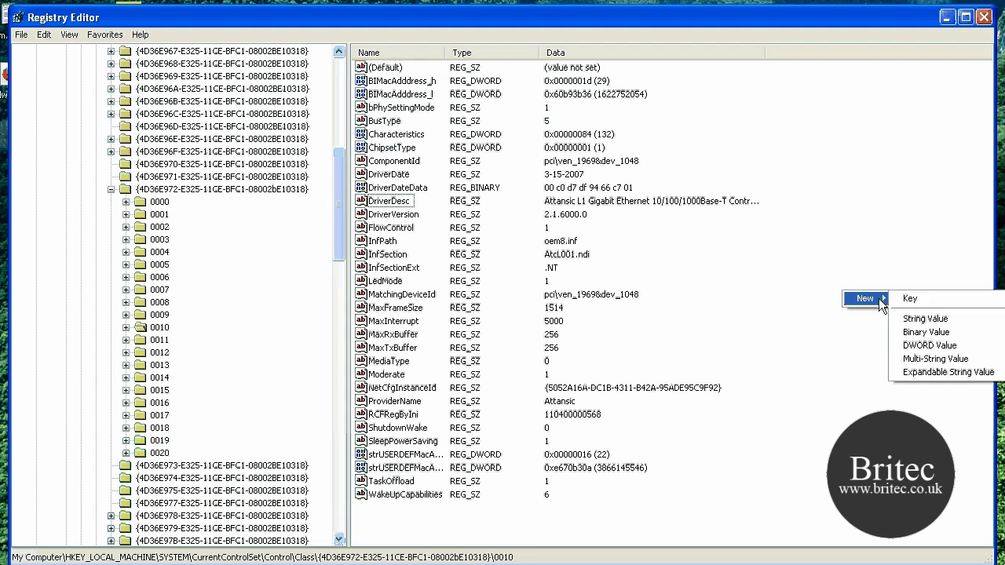
left_click(925, 319)
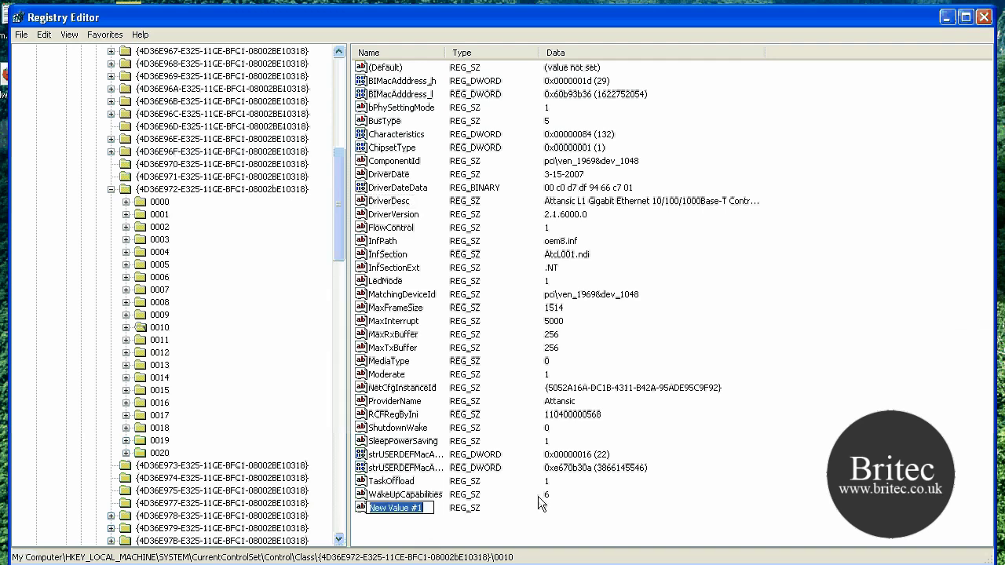
type("Network")
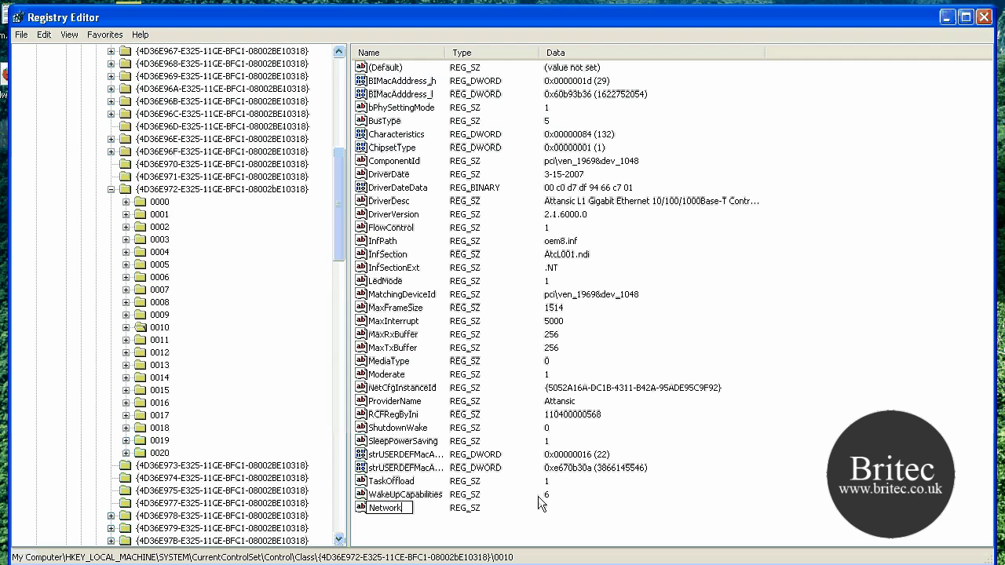
type("Address")
Step: Set NetworkAddress's value data to 0016E670B30A
double_click(397, 508)
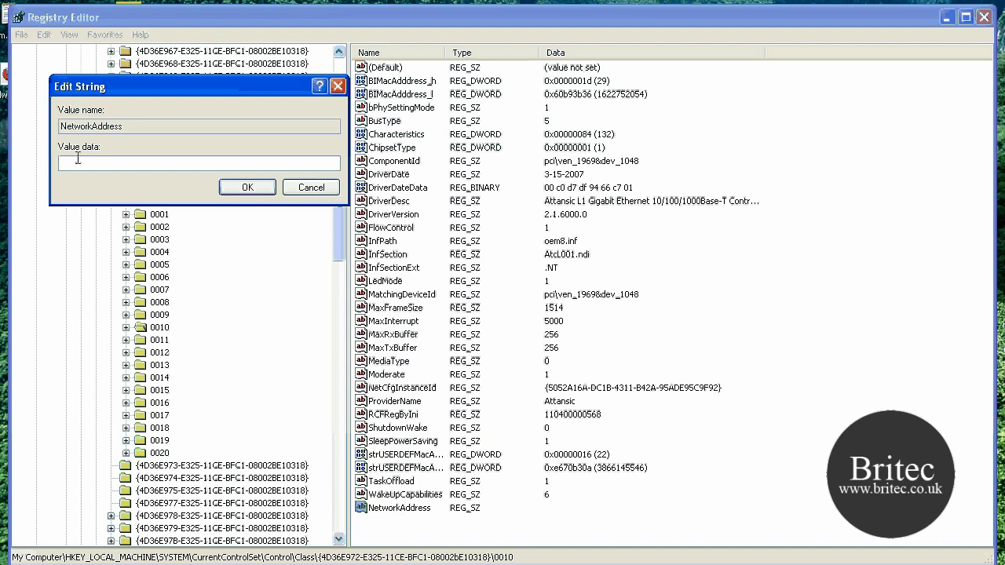
type("00")
type("16e6")
double_click(70, 163)
right_click(69, 165)
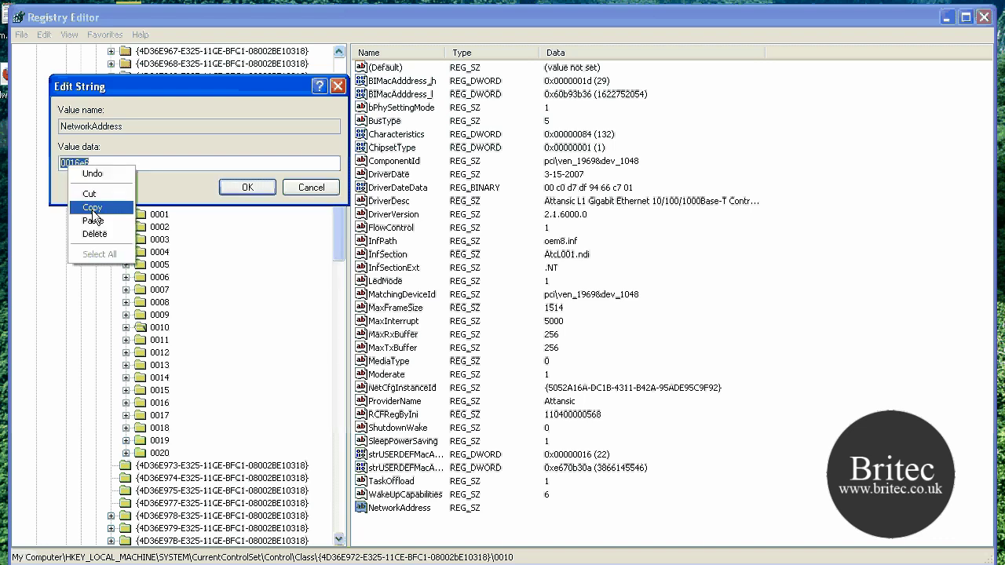
left_click(94, 221)
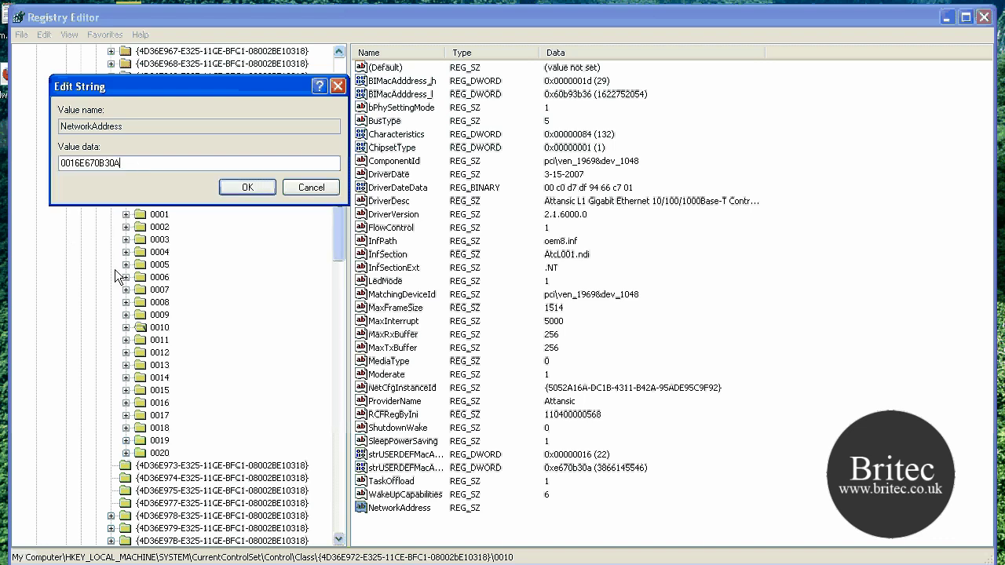
key("Return")
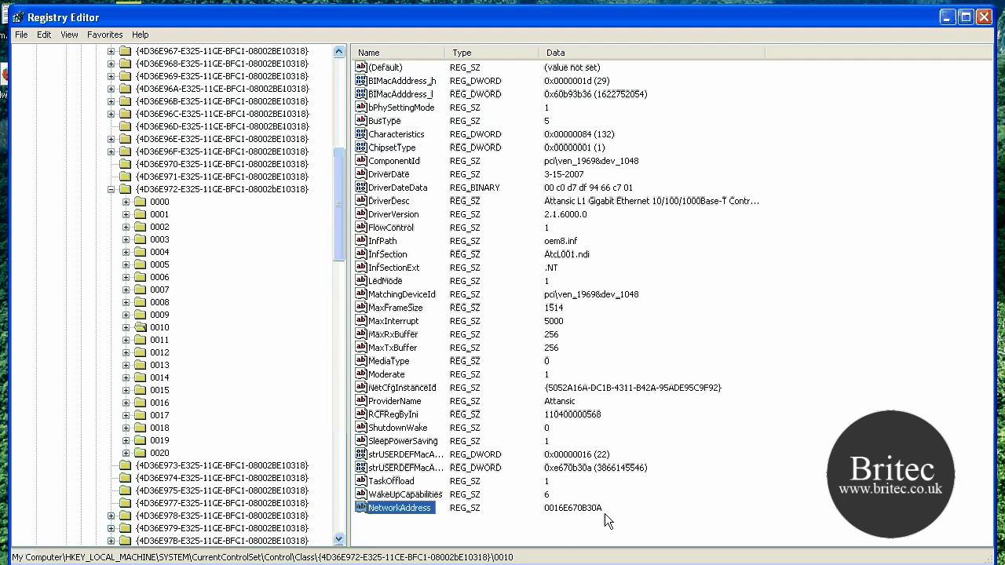
Step: Refresh the registry view so NetworkAddress sorts into place, then bring up the Start menu
left_click(69, 35)
left_click(91, 122)
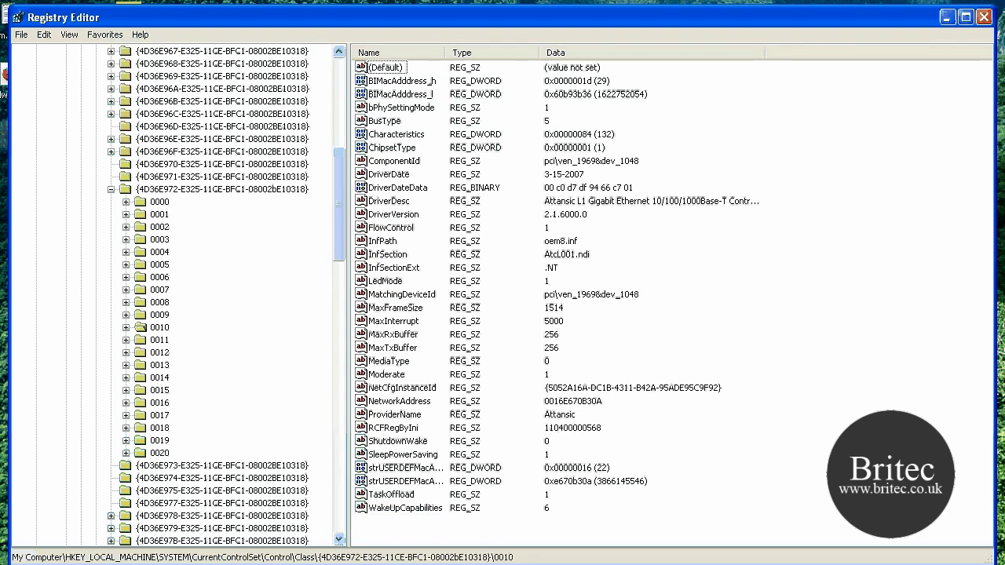
key("super")
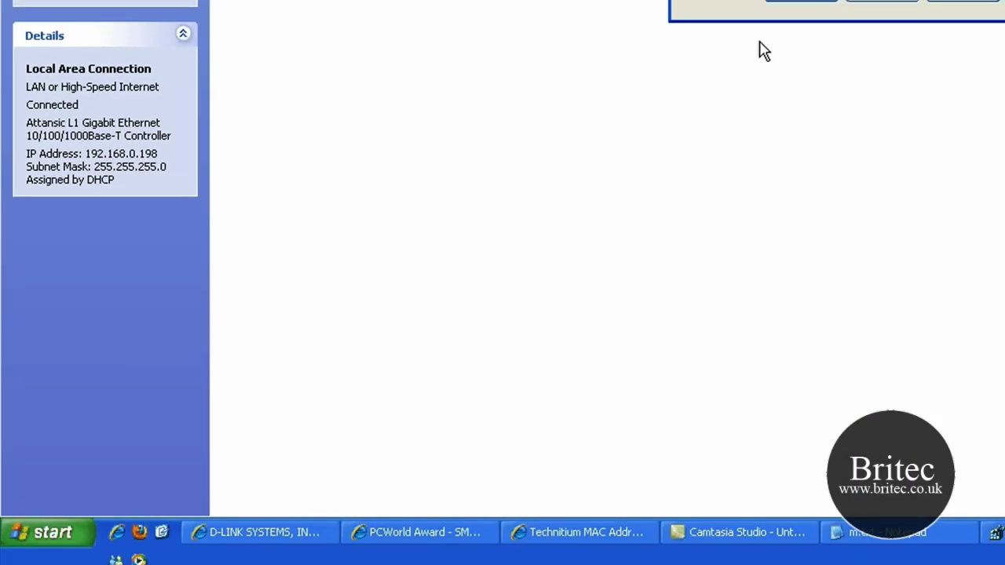
key("Return")
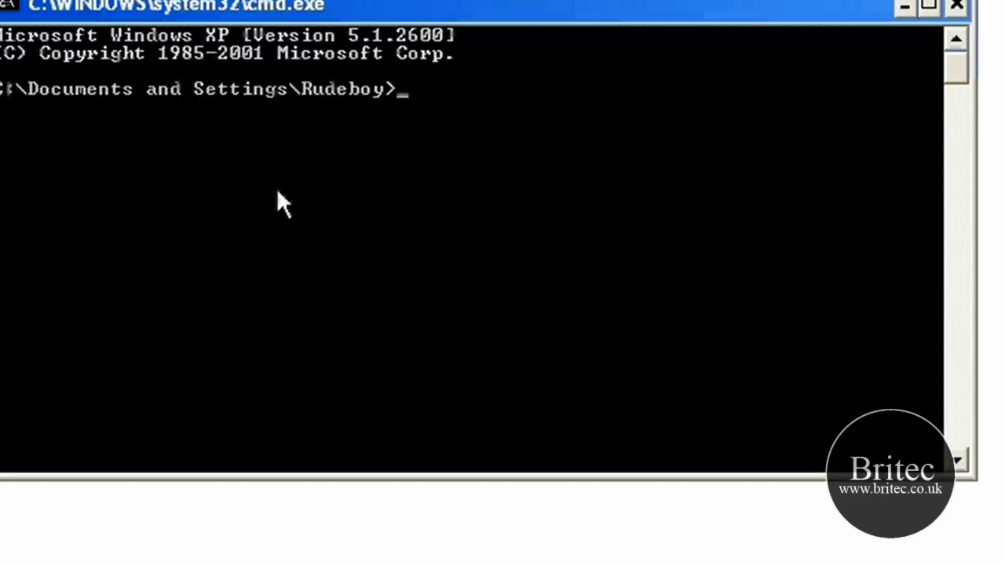
type("ipconfig /all")
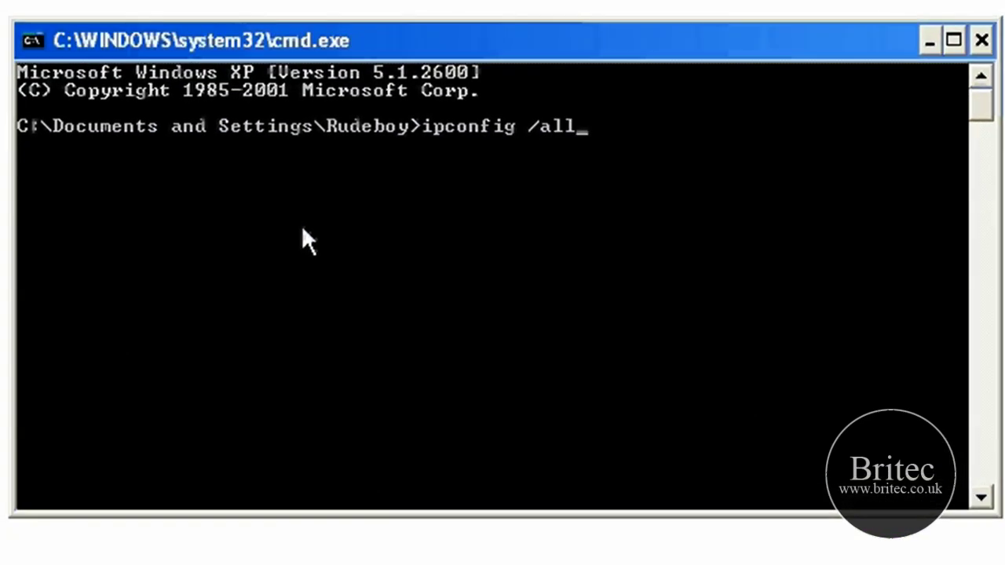
key("Return")
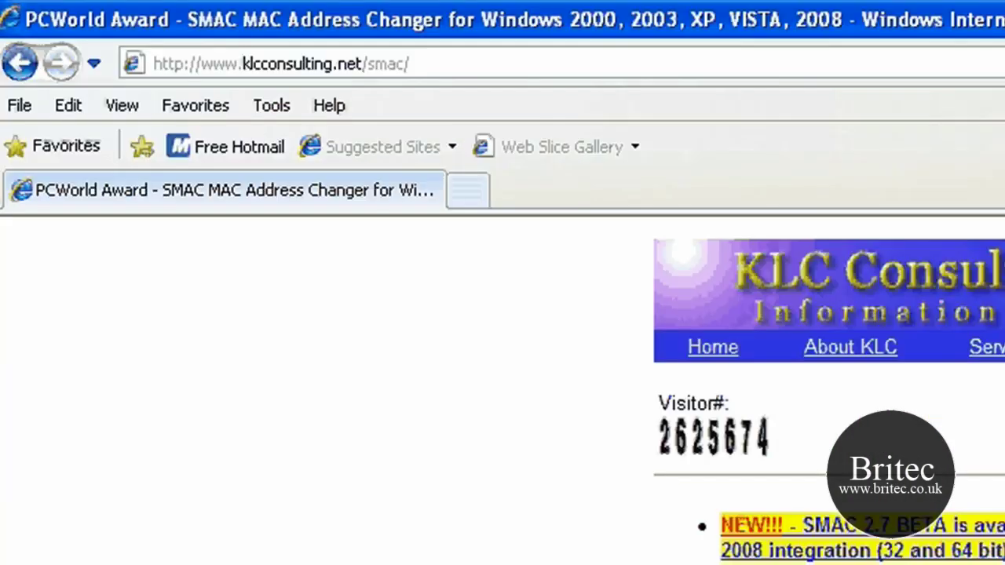
Step: Close the SMAC screenshot popup and scroll down the SMAC 2.0 page
scroll(502, 392, "down", 2)
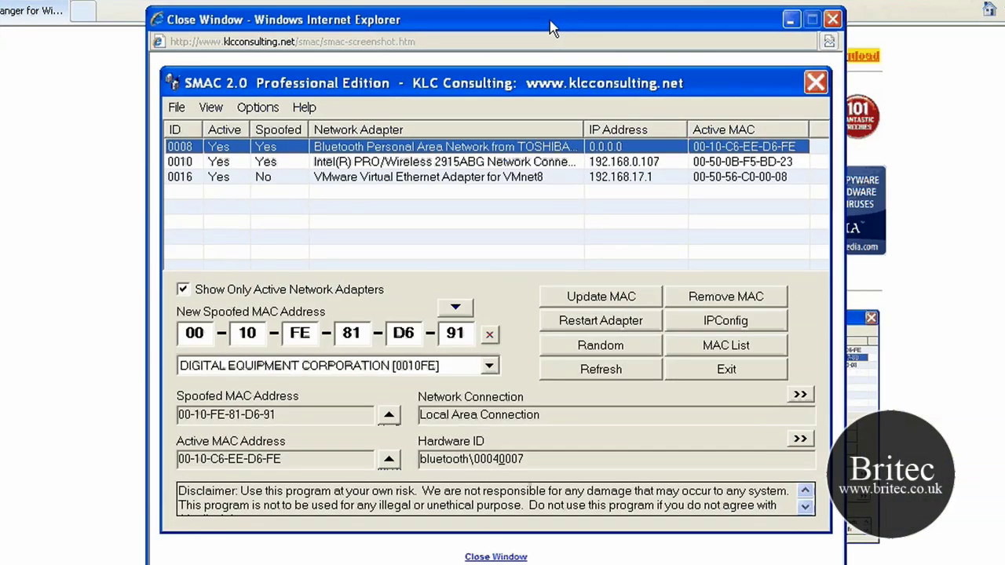
left_click_drag(565, 31, 557, 59)
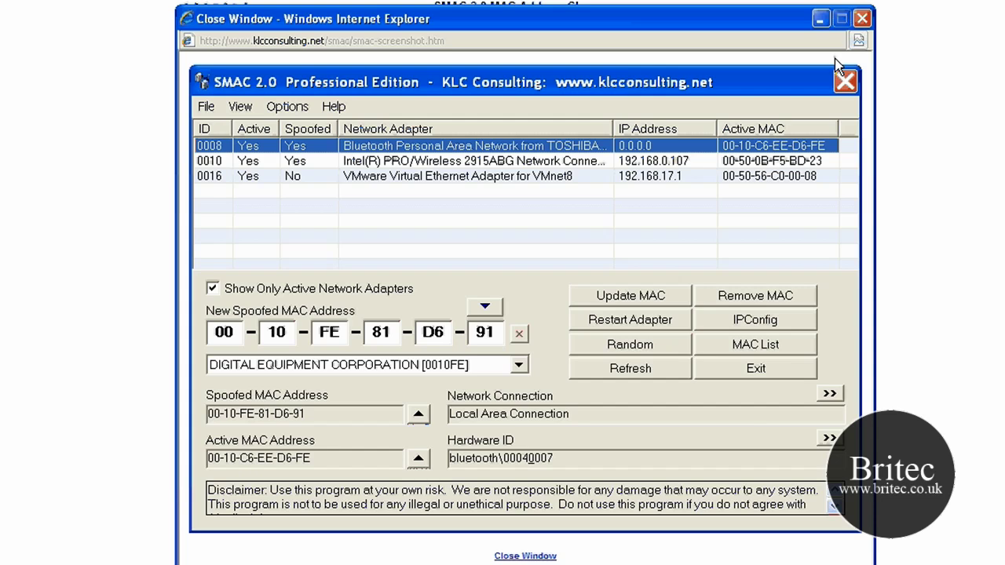
left_click(861, 18)
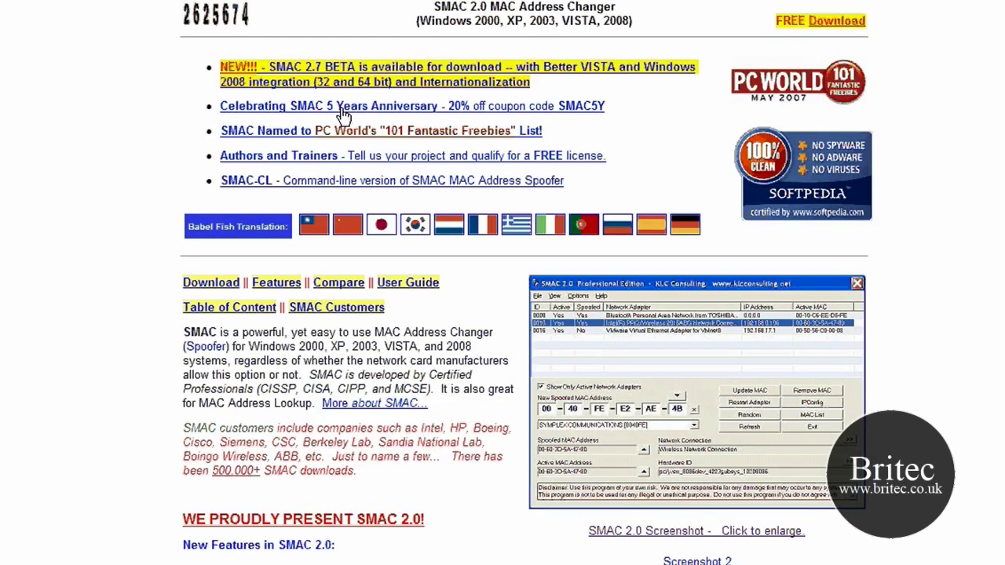
scroll(513, 442, "down", 10)
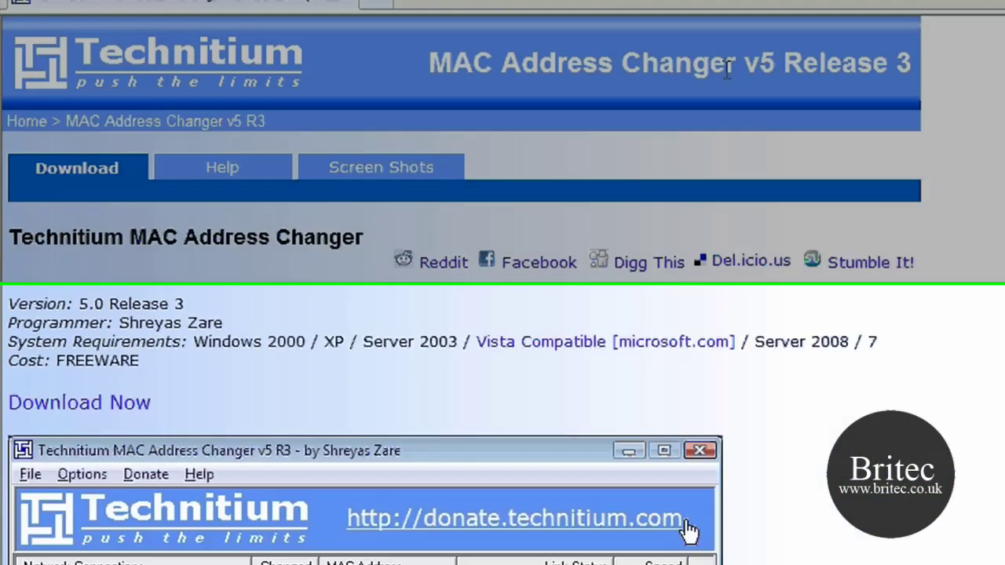
Step: Scroll the Technitium MAC Address Changer page down to its screenshot and description
scroll(677, 271, "down", 3)
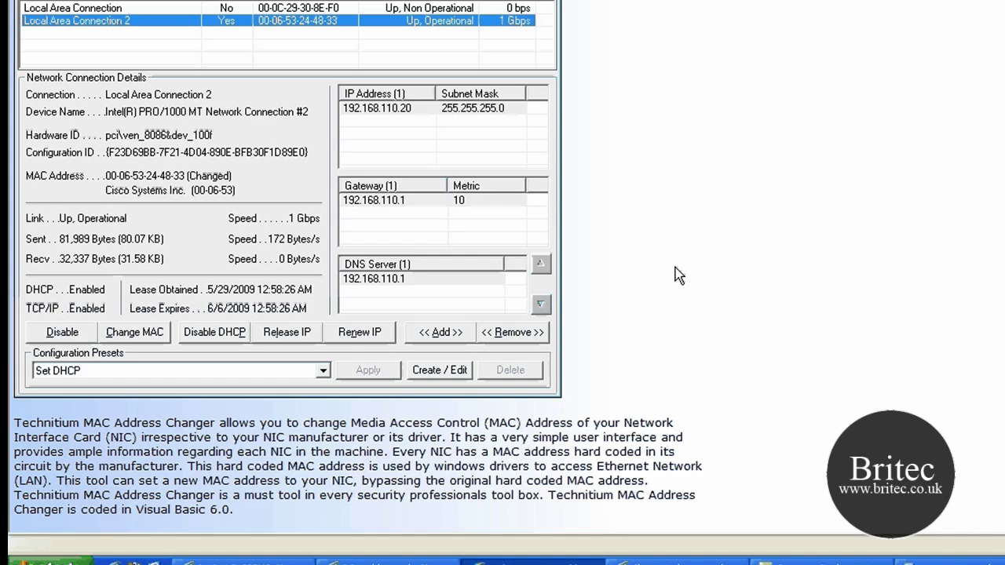